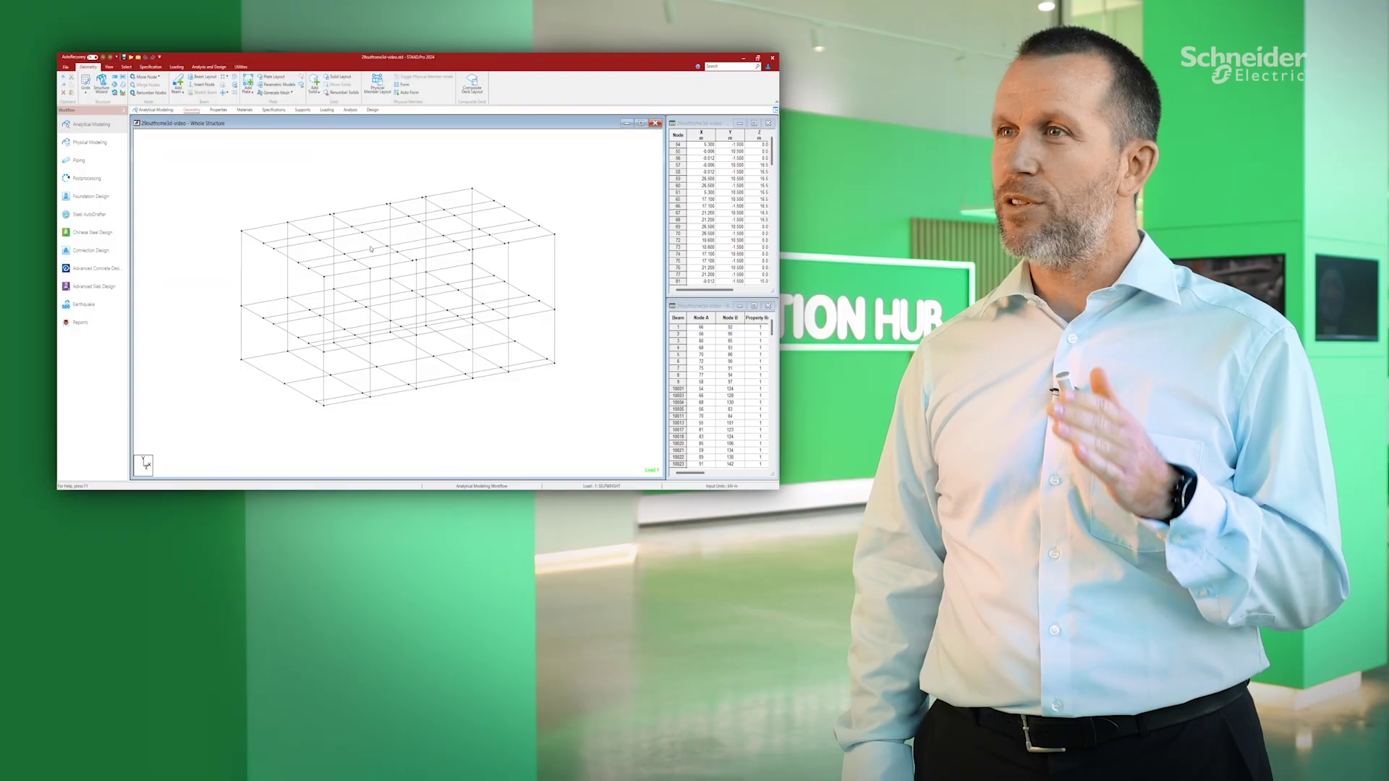
Show the beam property specifications with the Material column for the wireframe e-house frame
left_click(218, 111)
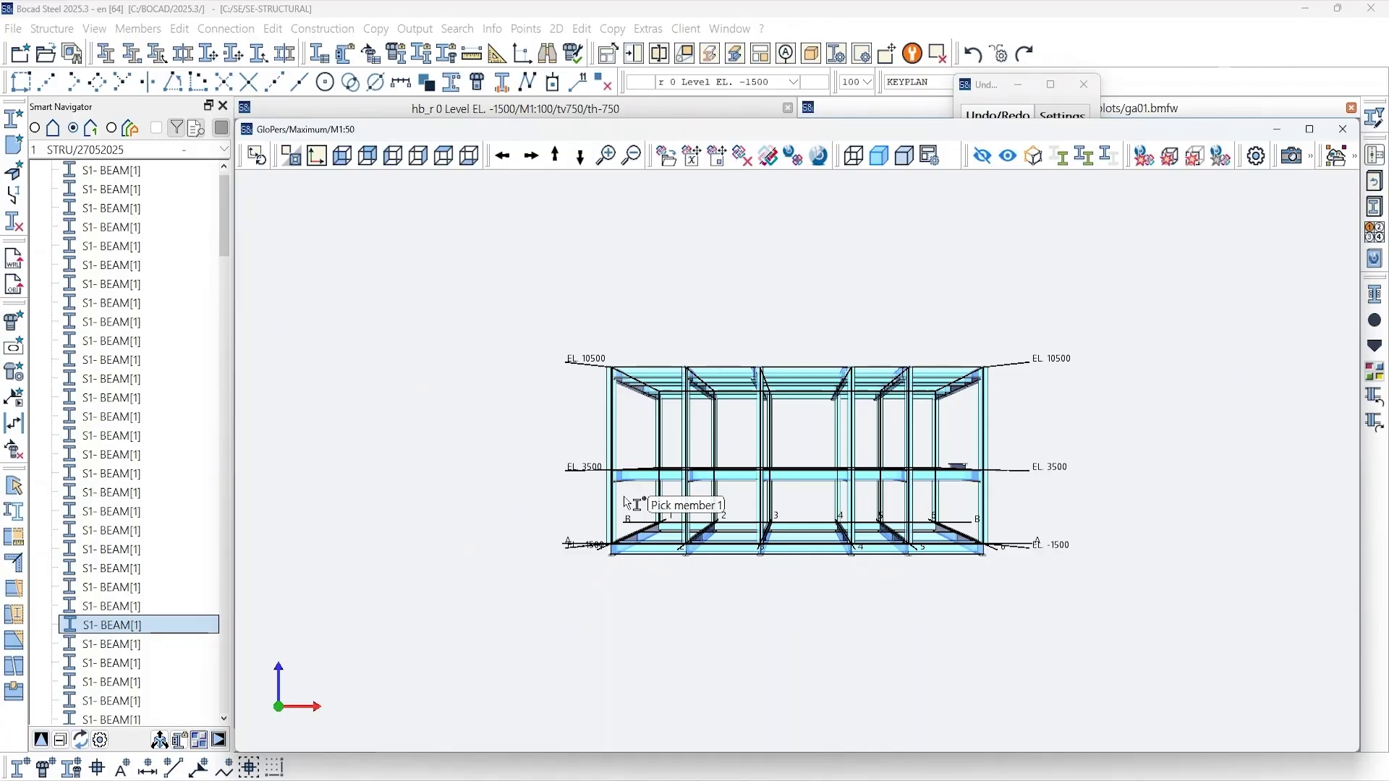
scroll(791, 473, "up", 3)
Pick the left corner column and browse the connection macro library, including bracing Gussets
left_click(528, 444)
scroll(558, 528, "down", 1)
scroll(652, 440, "down", 1)
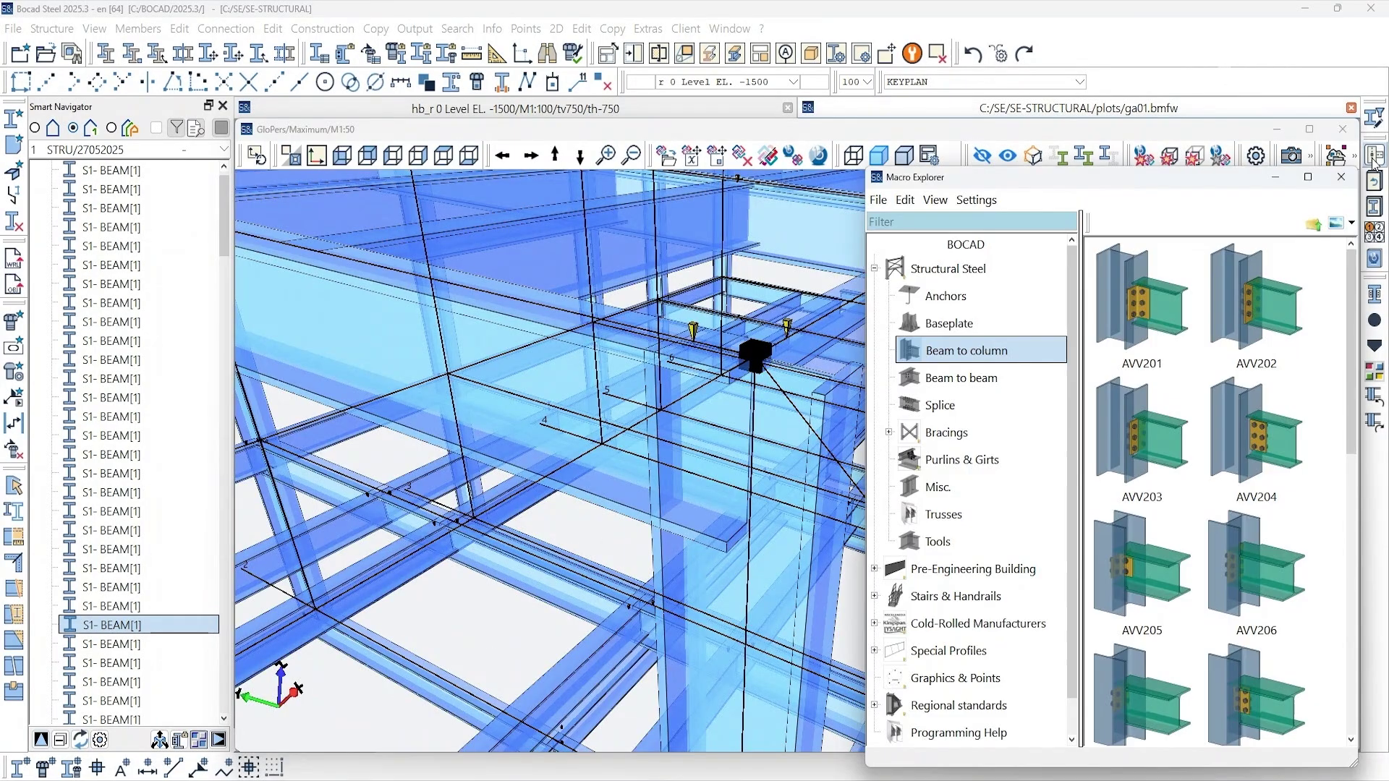
left_click(888, 432)
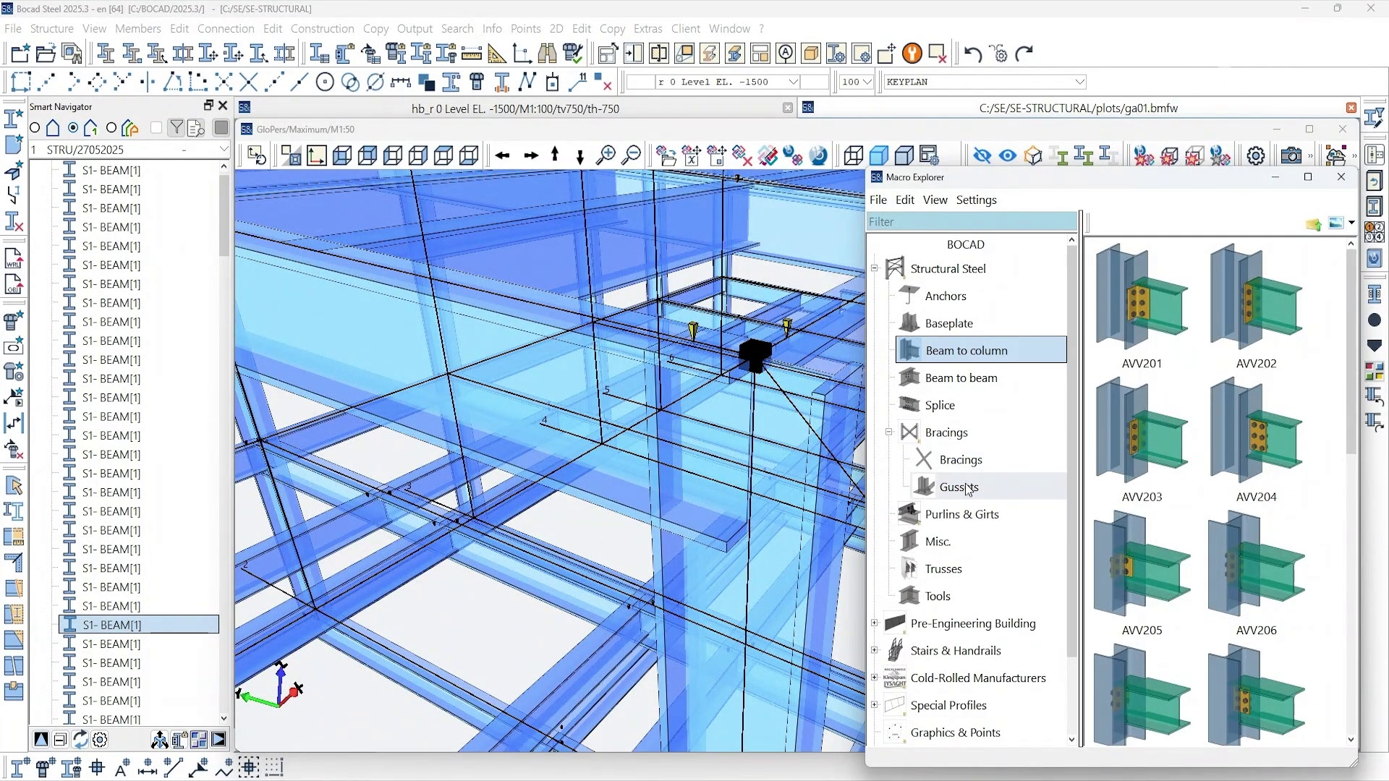